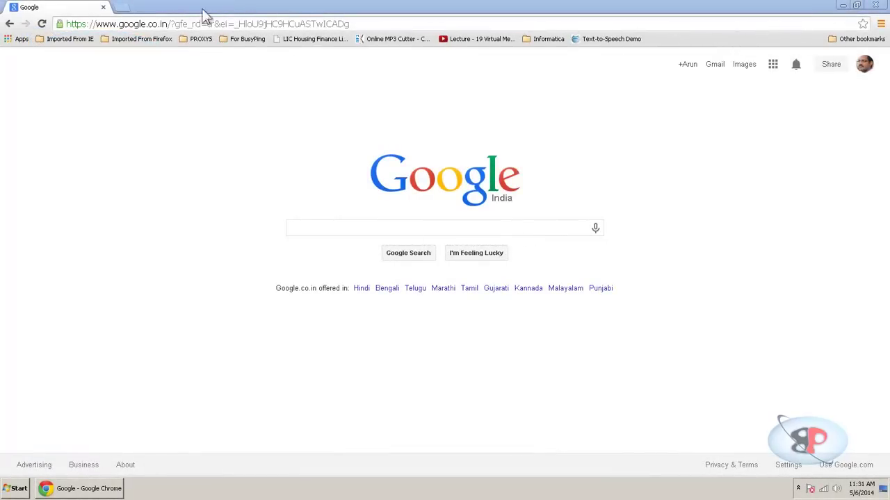
Load dd-wrt.com in a new tab and go to its Router Database.
click(125, 7)
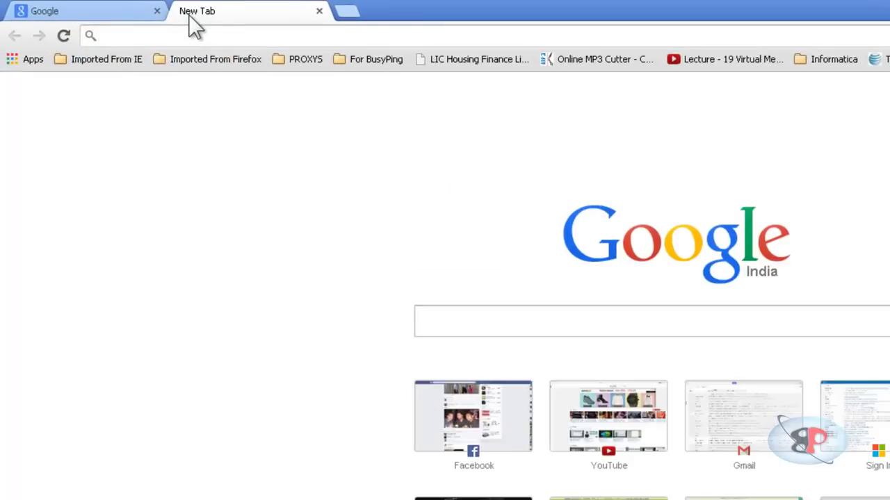
text(dd-wrt.com)
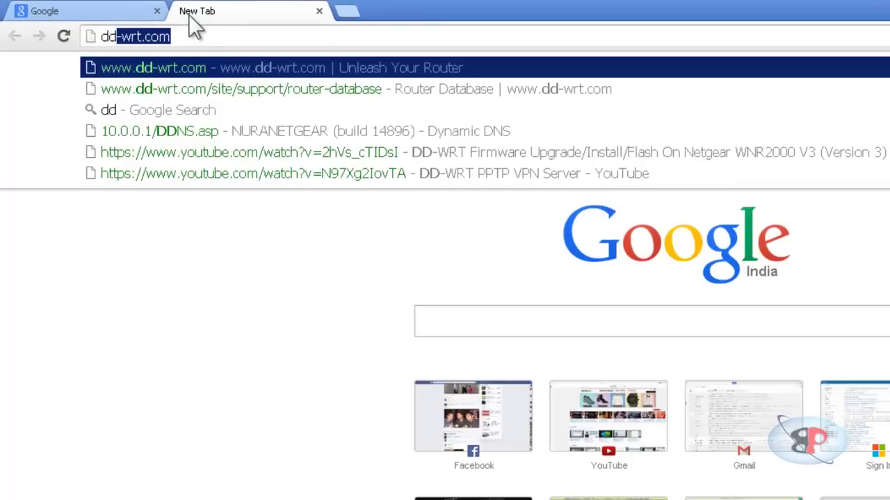
key(Return)
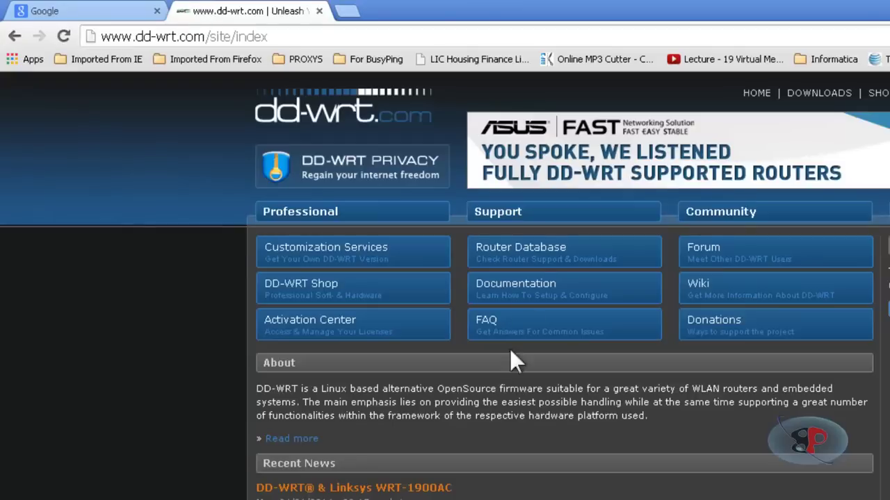
click(546, 263)
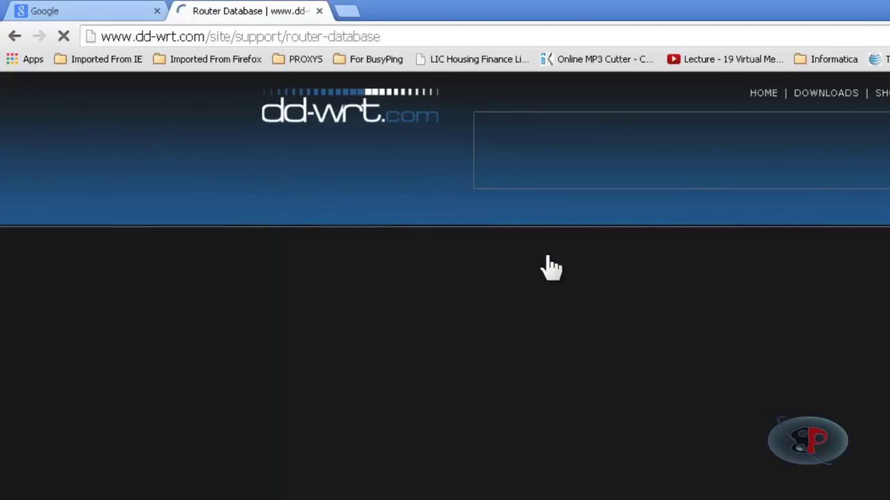
Search the database for 'netgear WNR3500L', then clear the search box.
click(591, 300)
text(net)
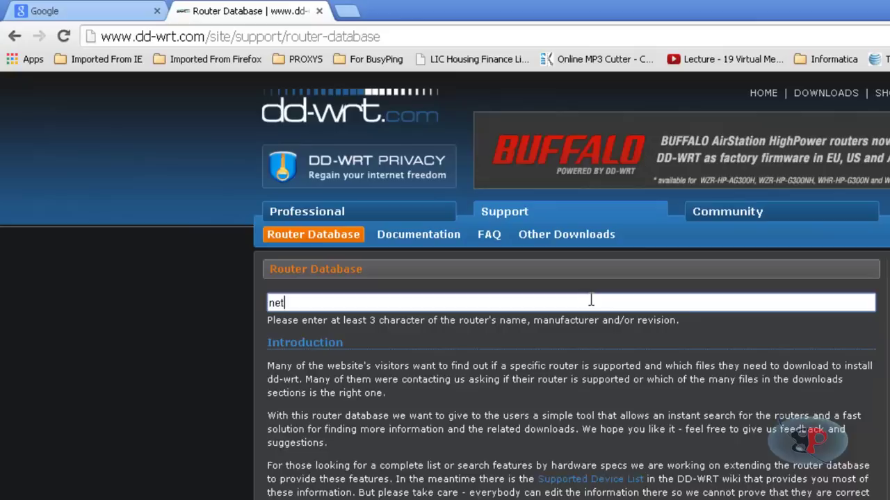
text(gear WRN)
key(BackSpace)
key(BackSpace)
text(N)
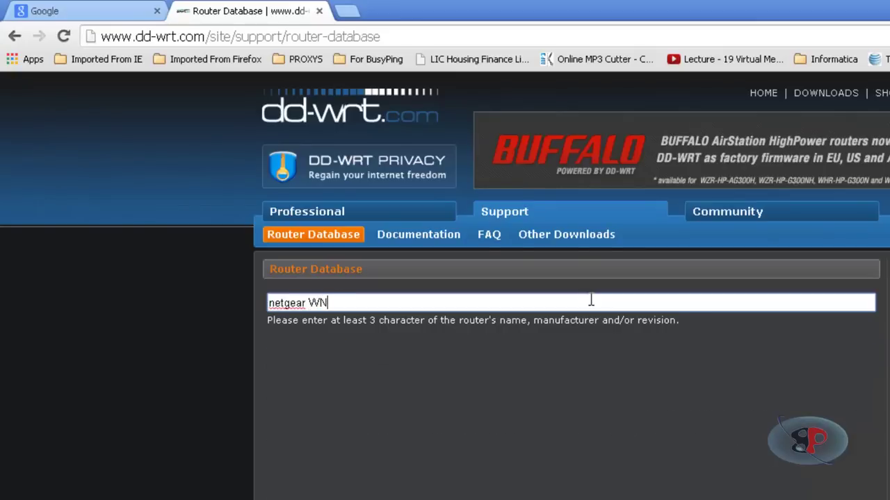
text(R3500L)
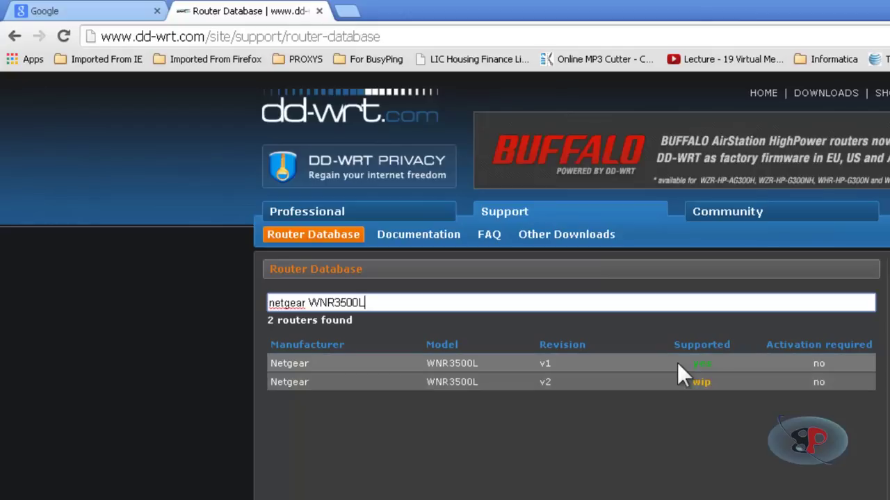
drag(477, 301, 214, 287)
key(BackSpace)
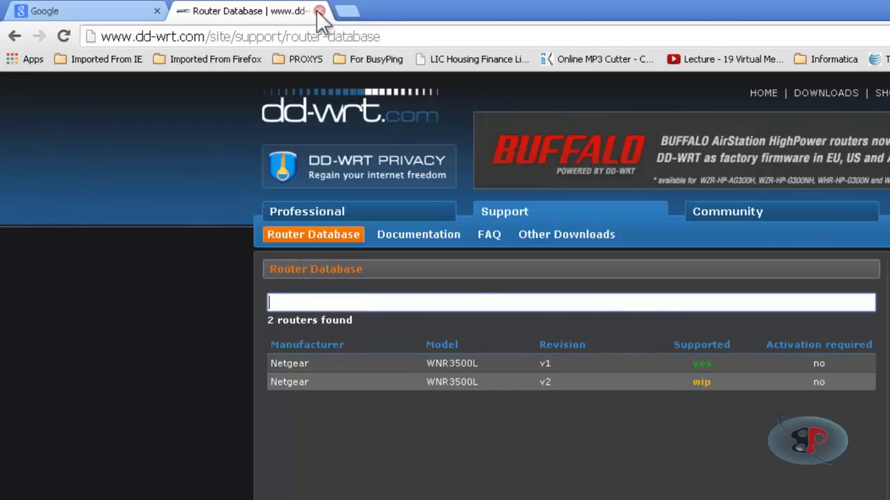
Close the database tab, load the router's control panel at 10.0.0.1, and go to Services.
click(319, 11)
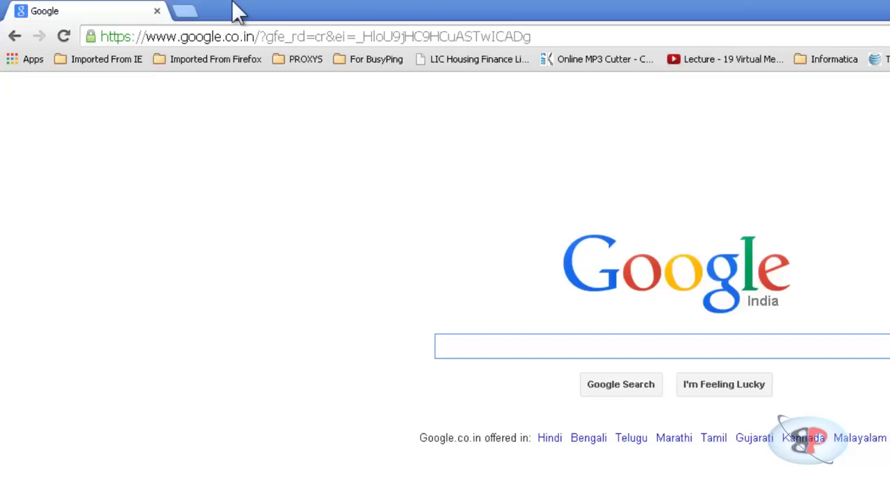
click(184, 10)
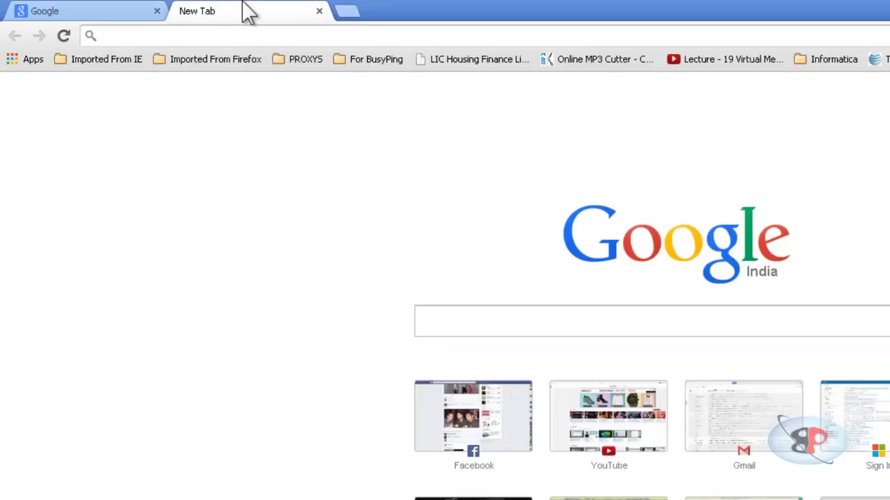
text(10.0.0.)
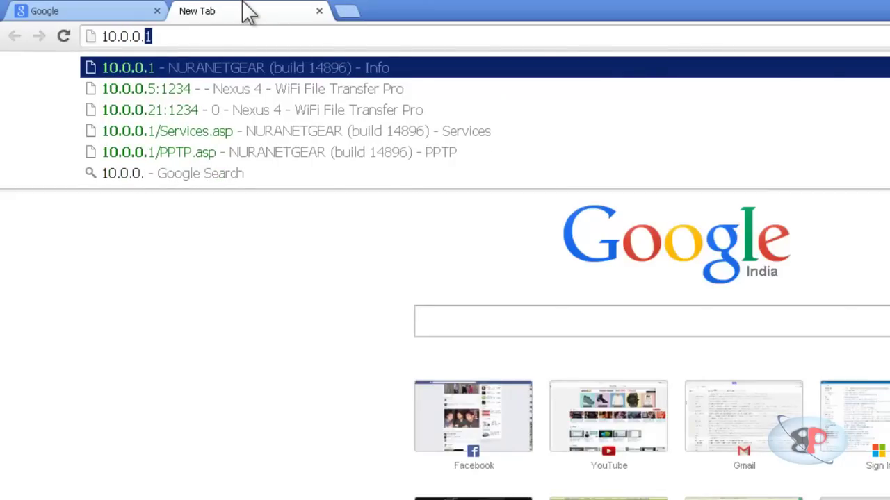
text(1)
key(Return)
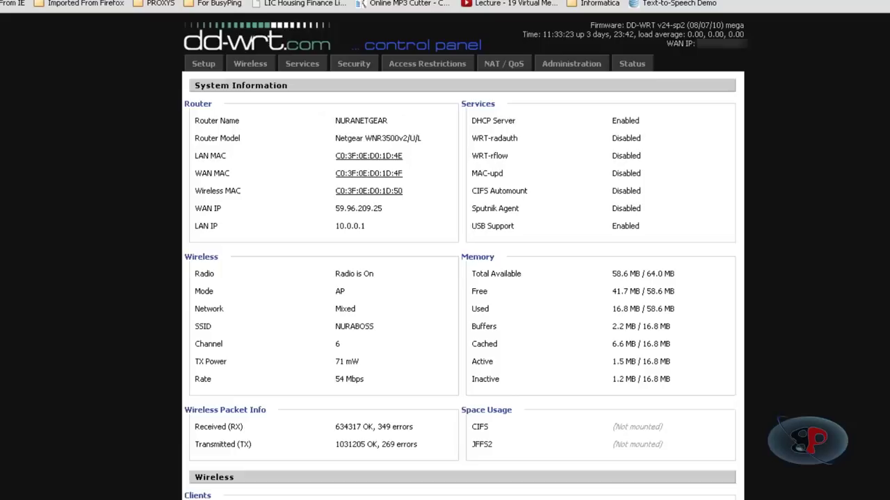
click(307, 73)
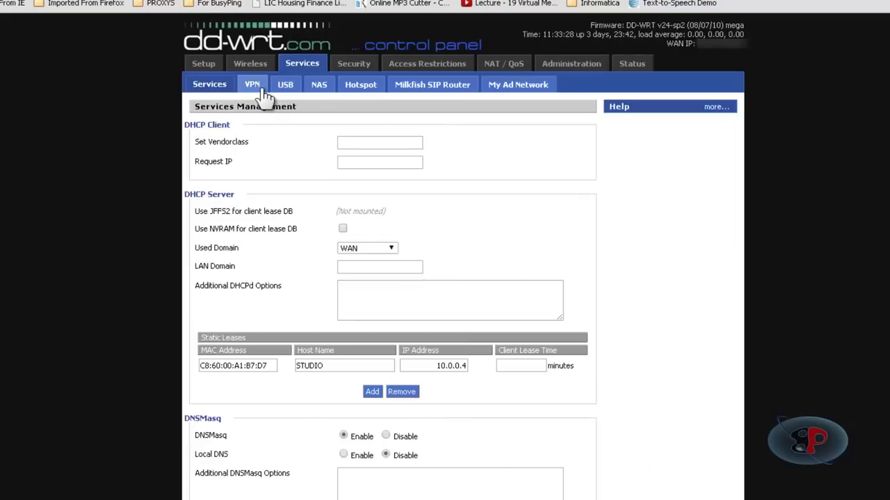
click(264, 91)
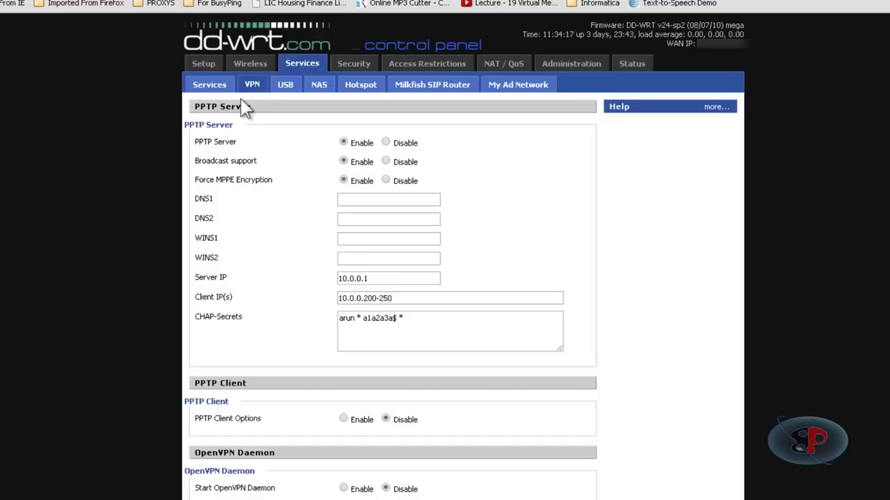
drag(192, 126, 211, 126)
click(208, 128)
drag(206, 279, 235, 284)
drag(381, 280, 328, 278)
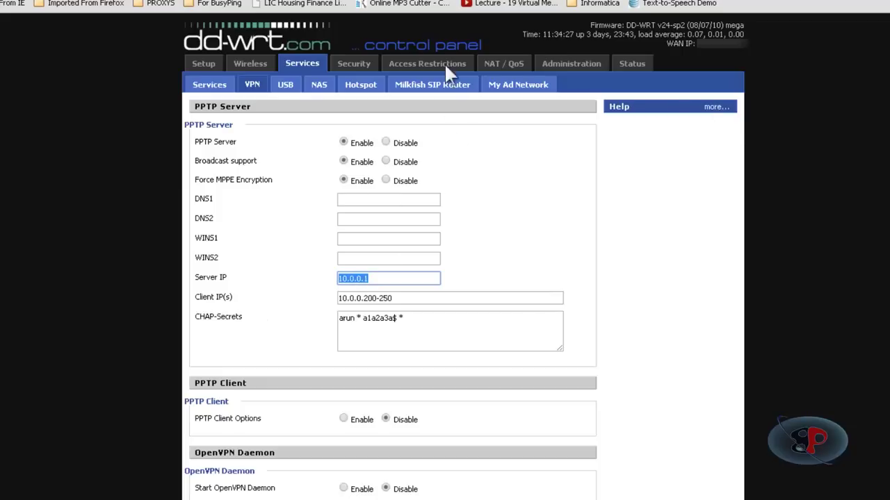
drag(444, 63, 604, 138)
click(399, 345)
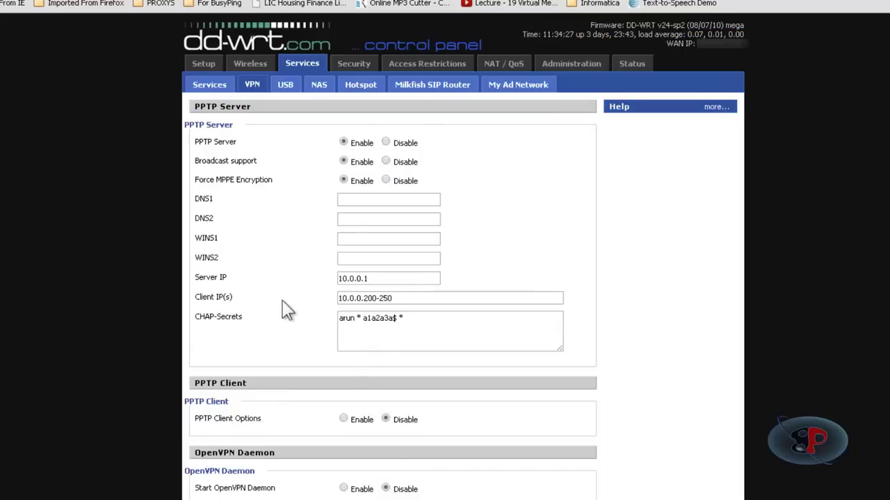
drag(404, 299, 303, 280)
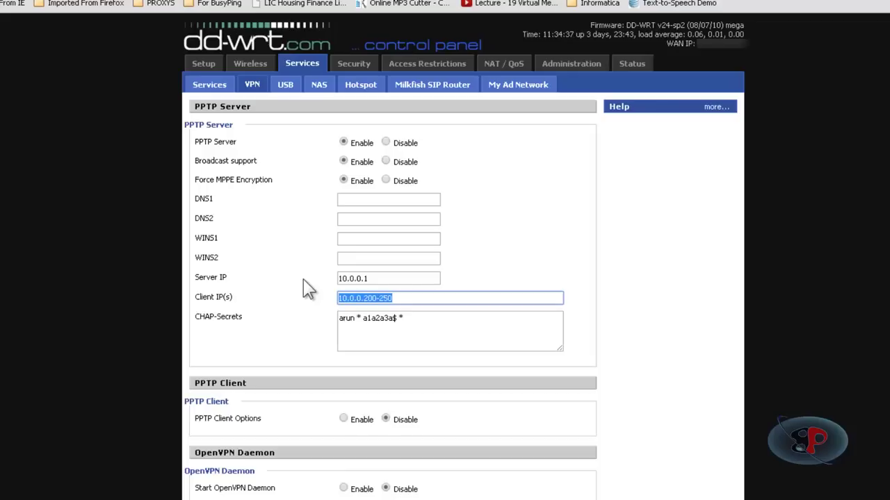
click(321, 316)
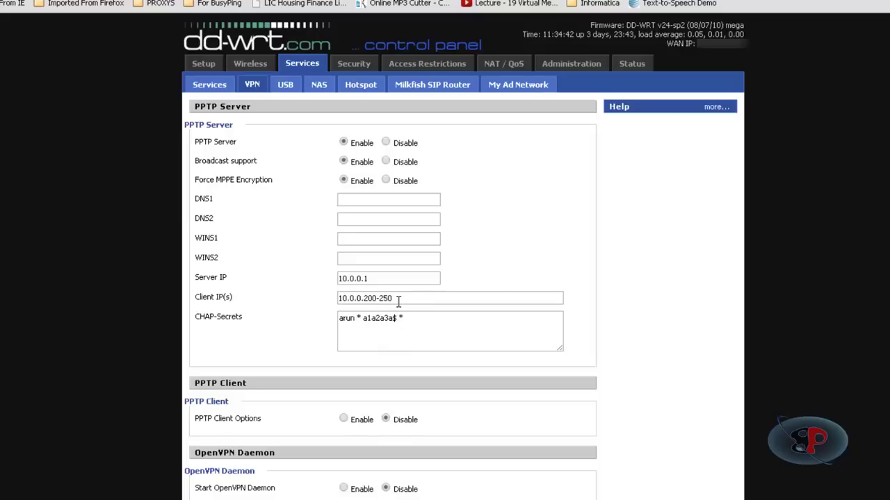
double_click(403, 299)
click(402, 299)
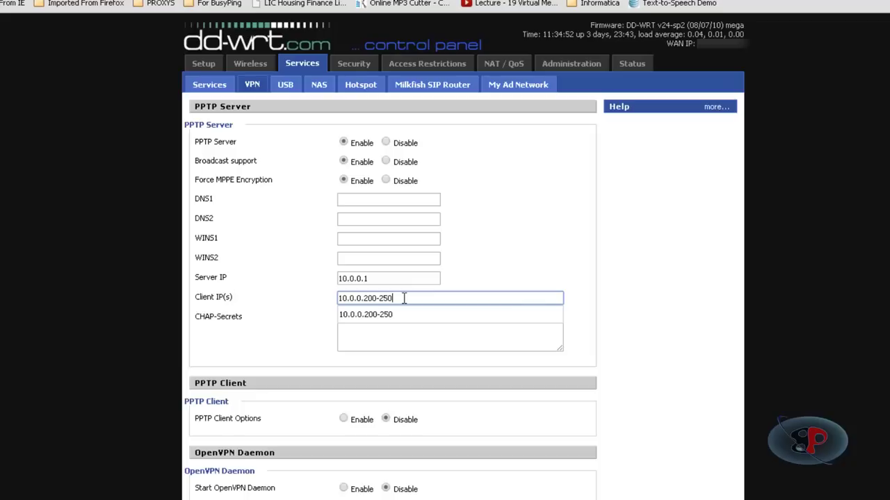
Open Basic Setup and point out the DHCP server's start address and 150 maximum users.
click(210, 64)
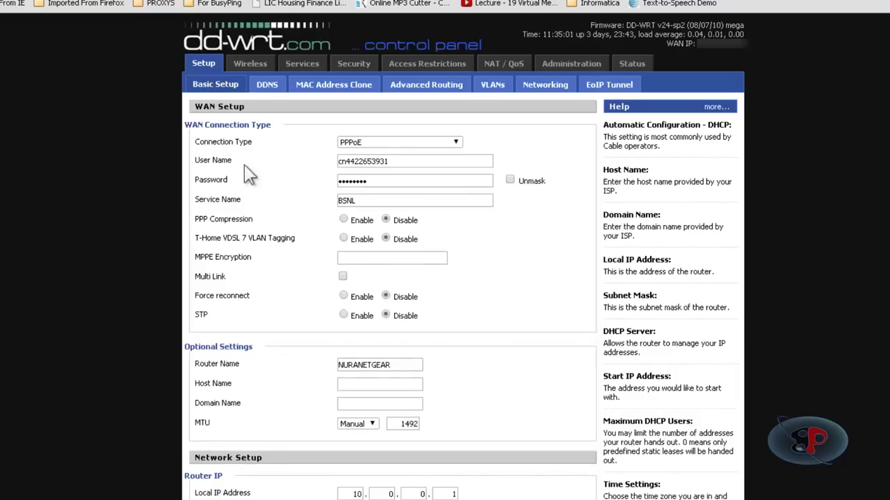
scroll(244, 209, down, 5)
drag(196, 234, 344, 236)
click(285, 280)
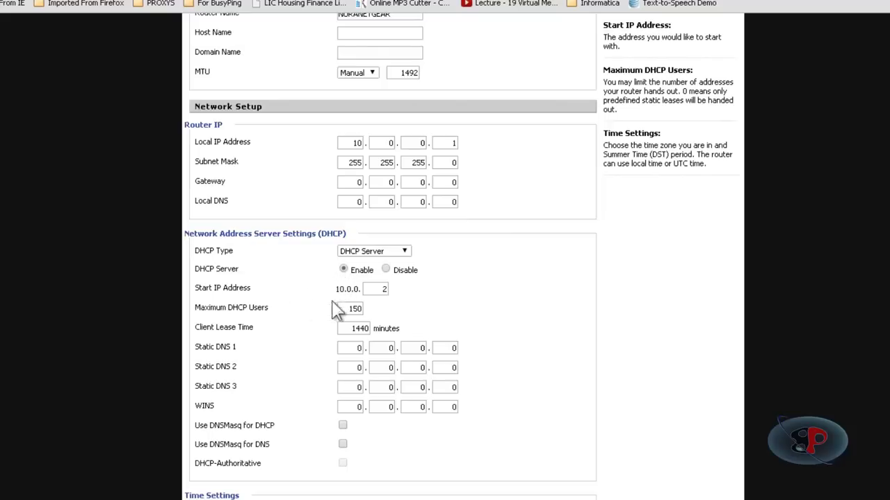
drag(376, 290, 408, 293)
drag(341, 308, 369, 324)
Re-highlight the DHCP start address and maximum users value 150, then return to the top.
click(383, 288)
double_click(383, 288)
double_click(355, 308)
double_click(383, 288)
click(383, 290)
double_click(356, 309)
click(387, 327)
scroll(392, 295, up, 3)
scroll(377, 278, up, 2)
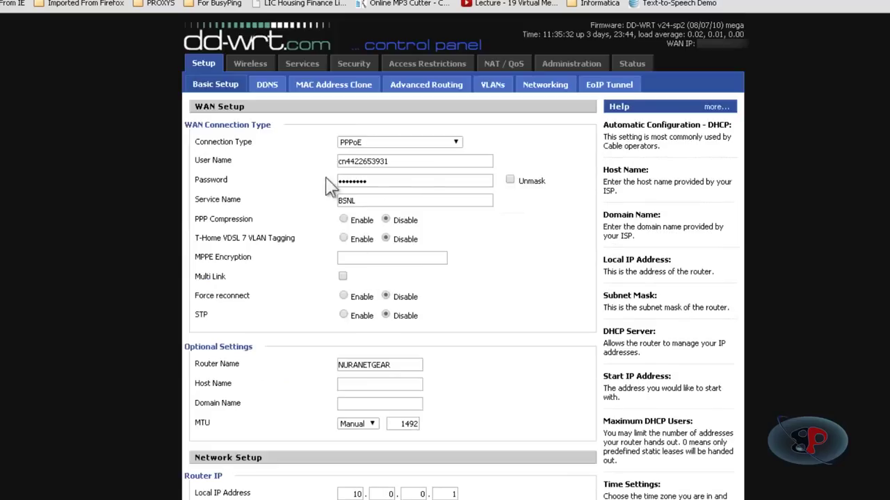
Open the VPN page and point out the PPTP client range 10.0.0.200-250.
click(302, 64)
click(253, 85)
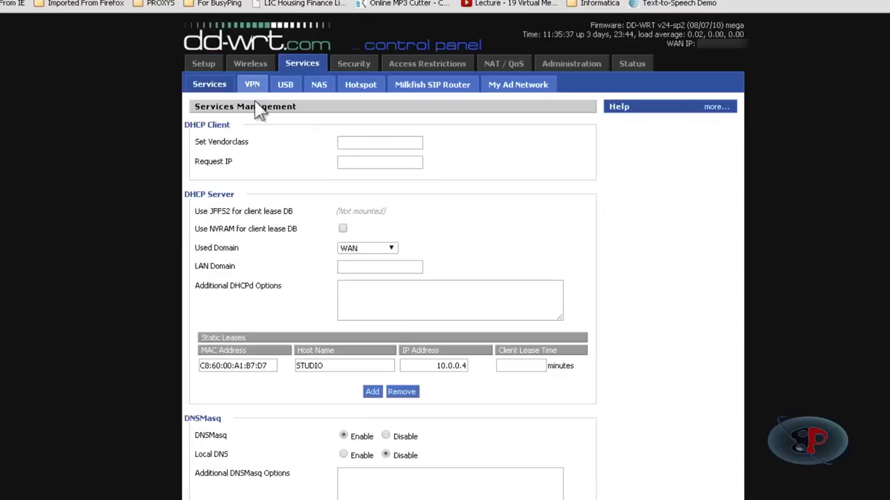
drag(400, 299, 364, 299)
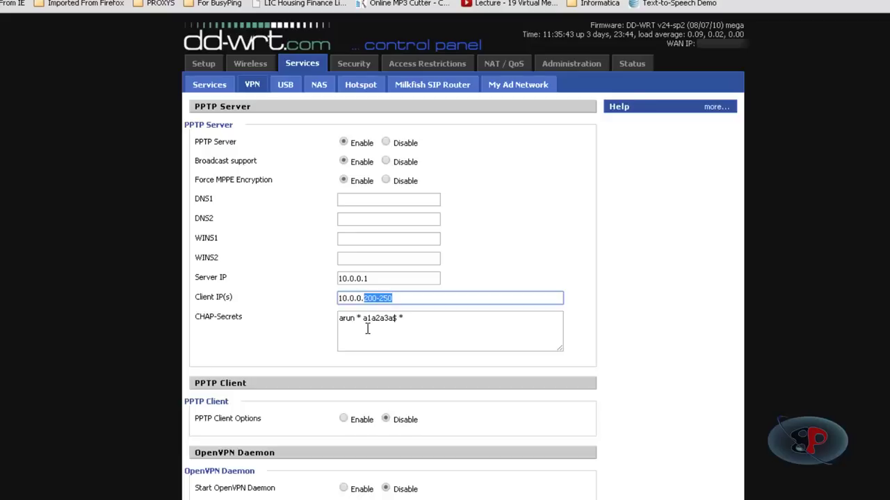
click(374, 299)
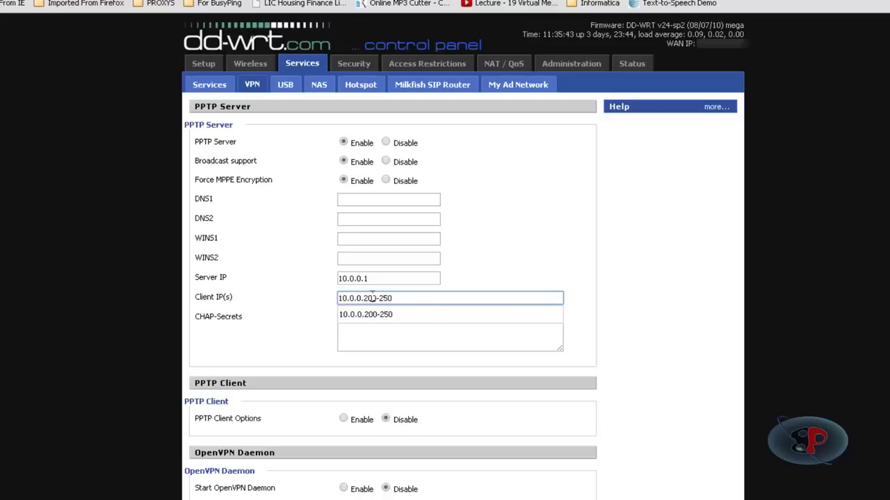
click(497, 268)
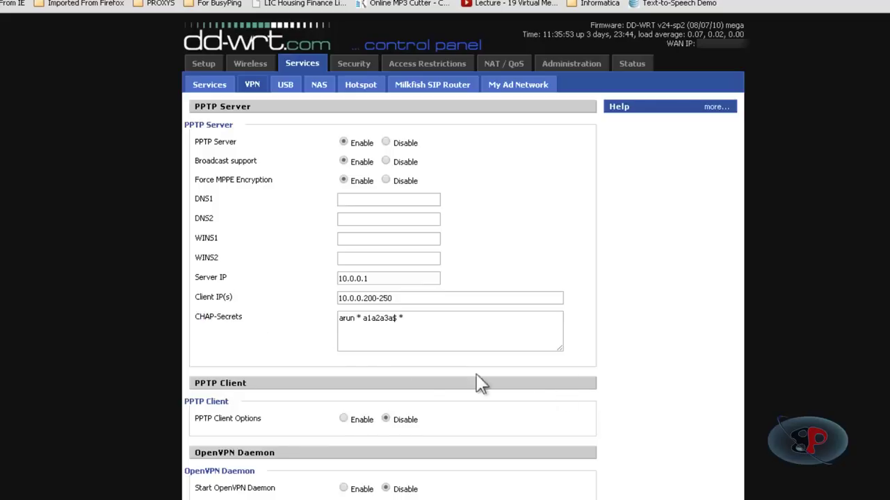
Point out the existing CHAP-Secrets entry's user name and password.
double_click(342, 320)
click(360, 319)
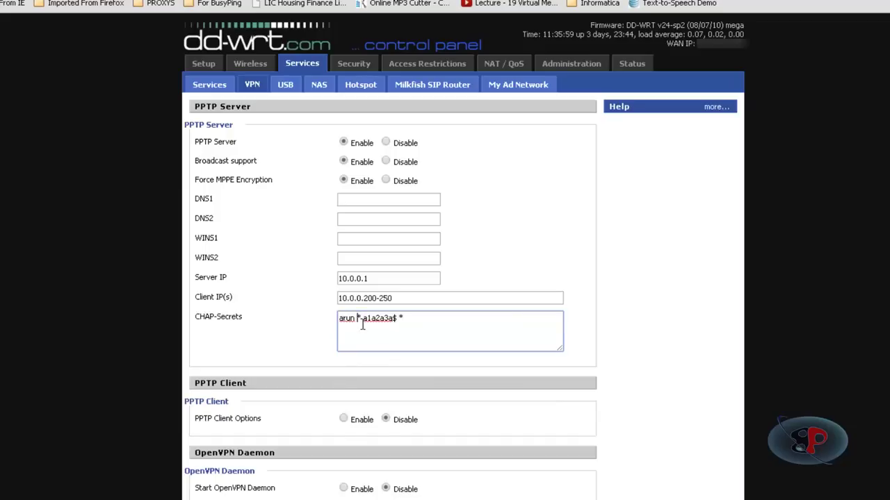
drag(362, 322, 393, 326)
click(379, 327)
click(401, 318)
click(403, 318)
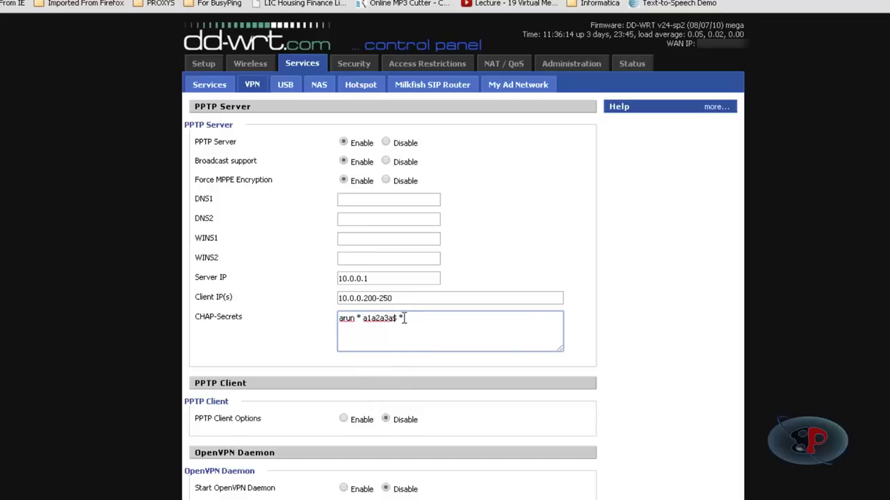
click(359, 318)
click(398, 318)
Add a second CHAP-Secrets user line with its password, then delete it again.
key(Return)
scroll(588, 406, down, 3)
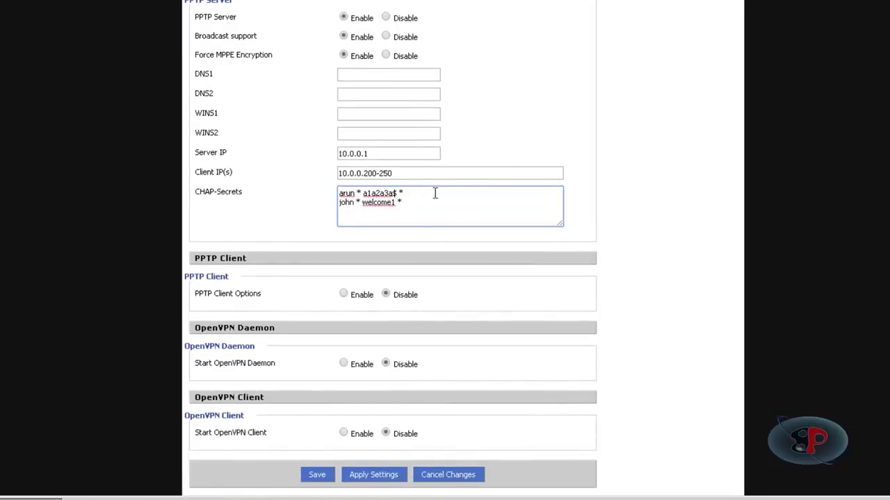
key(shift+Home)
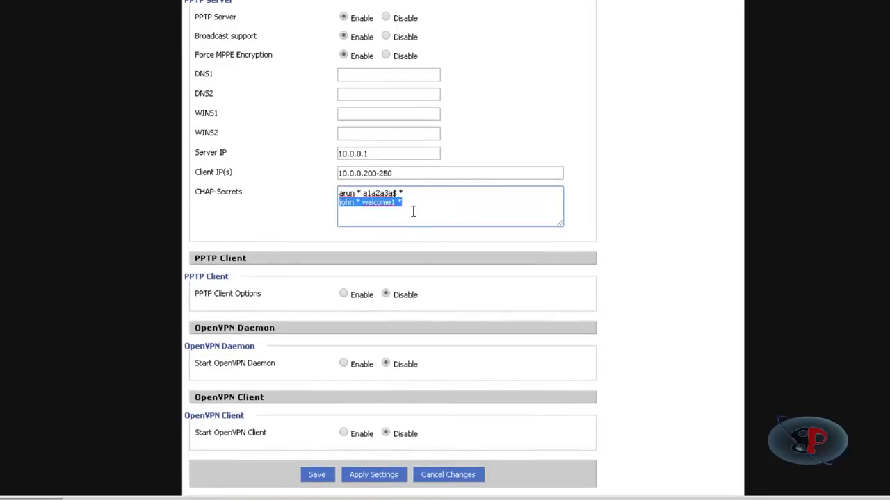
key(BackSpace)
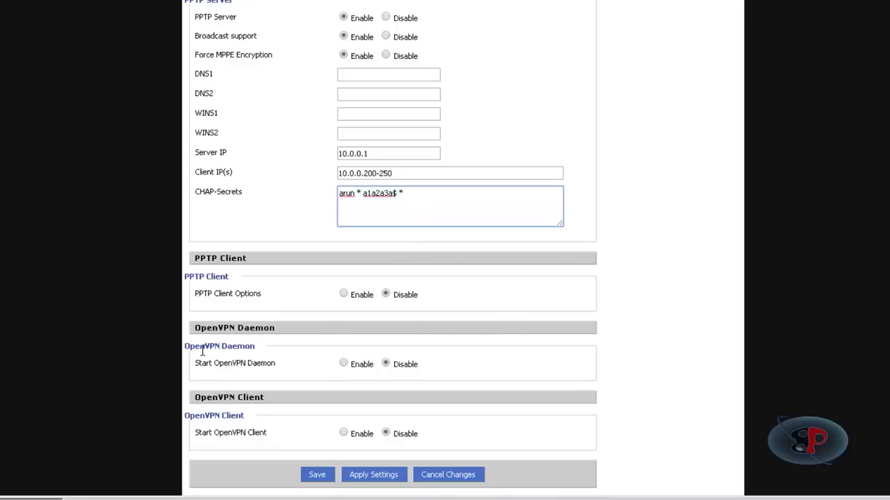
click(221, 281)
drag(221, 281, 264, 329)
click(387, 318)
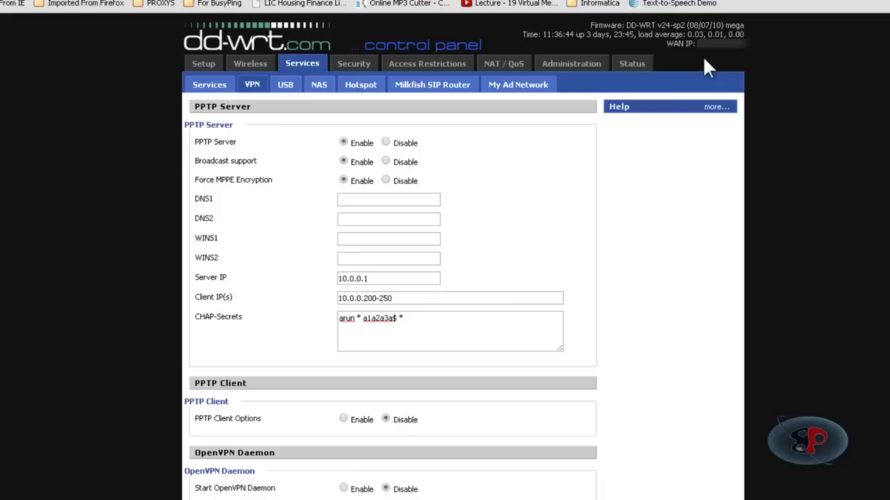
Highlight the router's WAN IP address in the page header.
drag(666, 43, 745, 48)
click(751, 46)
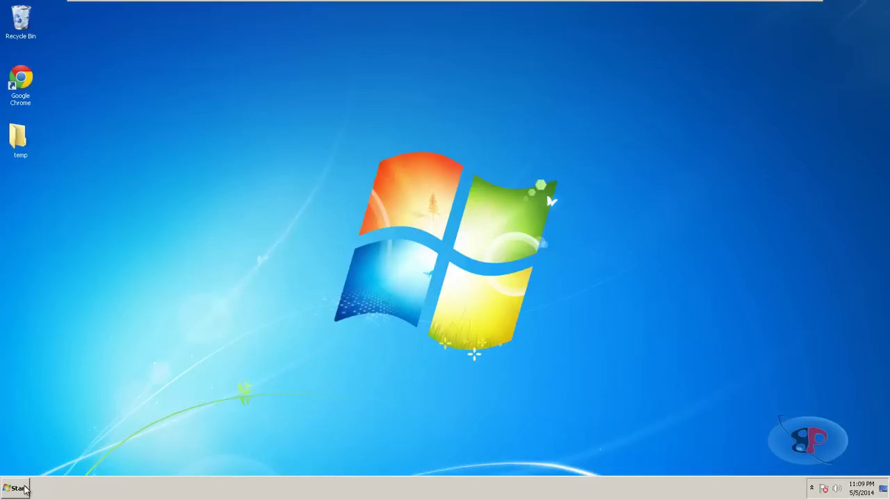
From the Network and Sharing Center, start a new Connect to a Workplace connection.
click(21, 481)
click(199, 325)
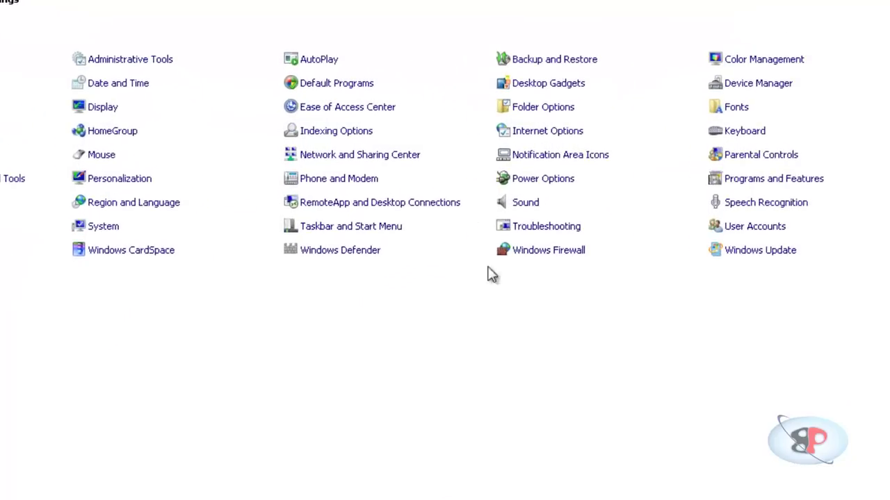
click(327, 161)
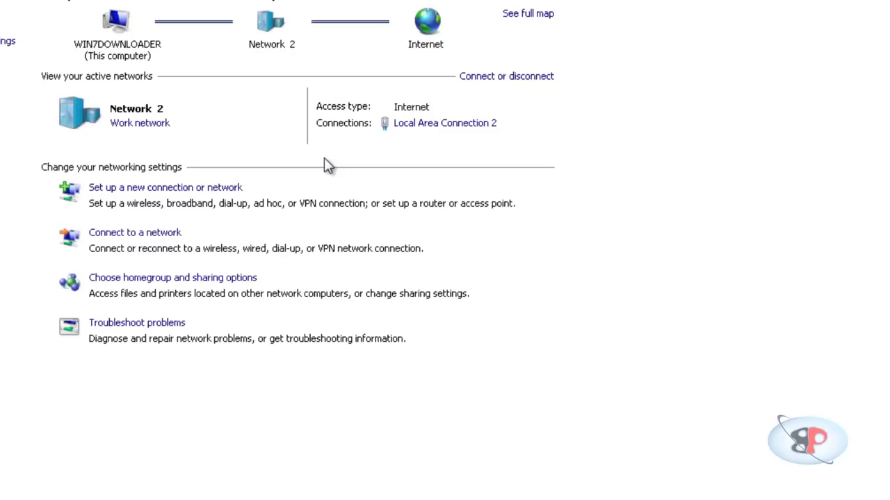
click(180, 191)
click(407, 328)
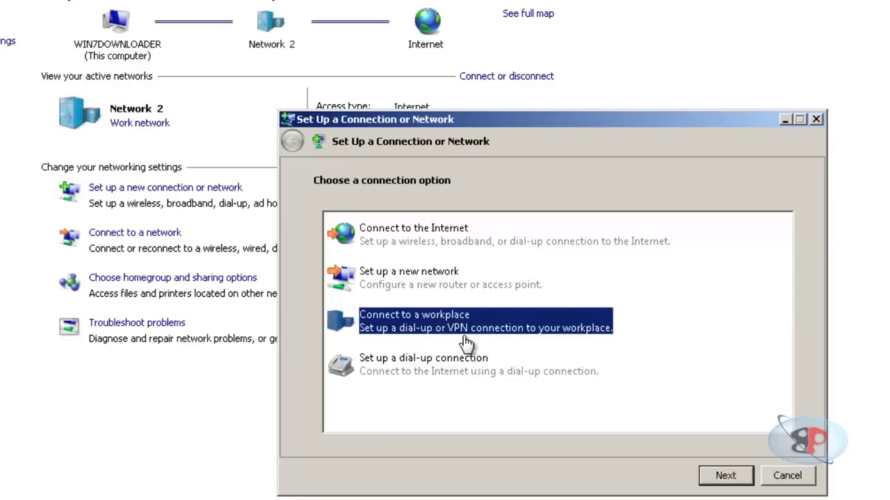
click(727, 477)
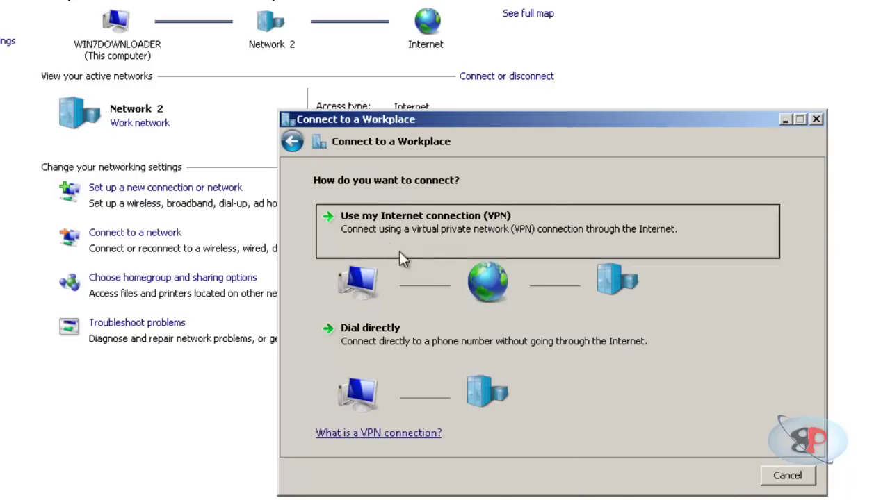
Choose VPN over the Internet to server 192.168.1.1 and name the connection 'Home VPN'.
click(450, 231)
click(541, 246)
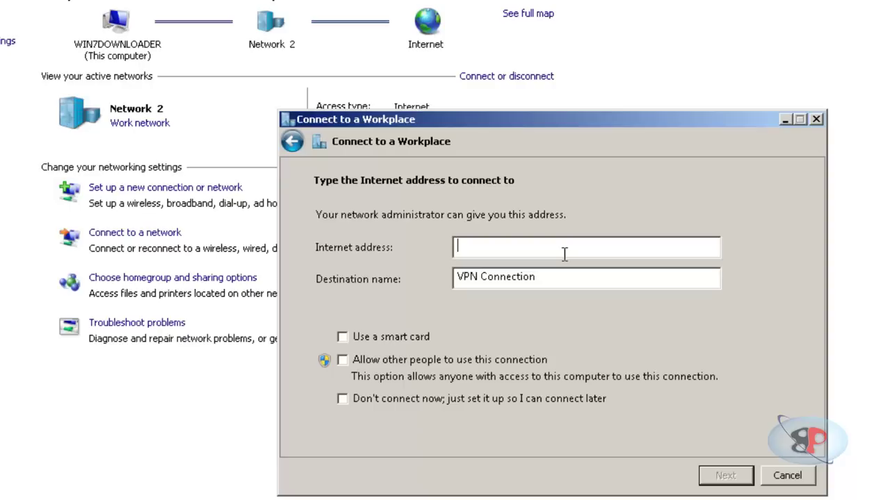
text(192.168)
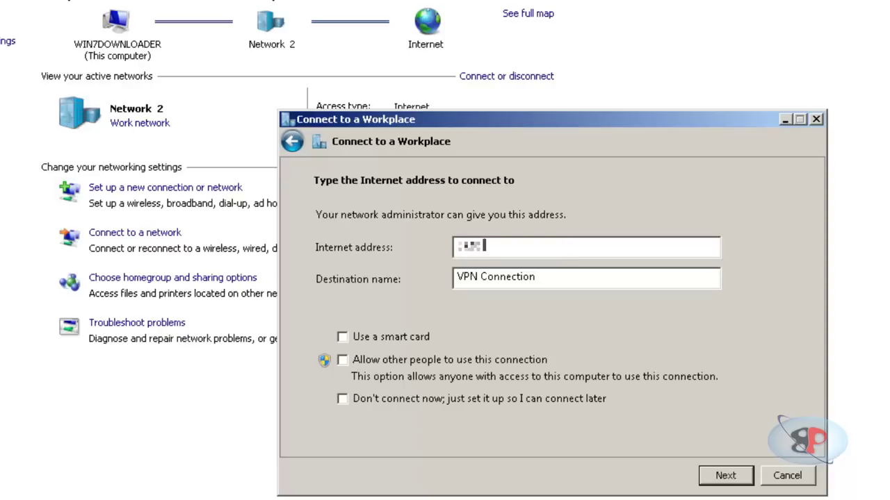
text(.1.1)
key(Tab)
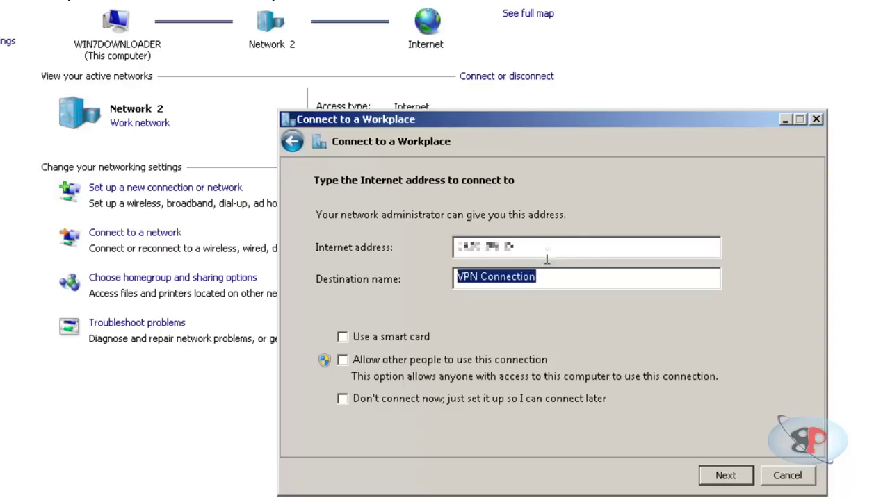
text(Homm)
key(BackSpace)
key(BackSpace)
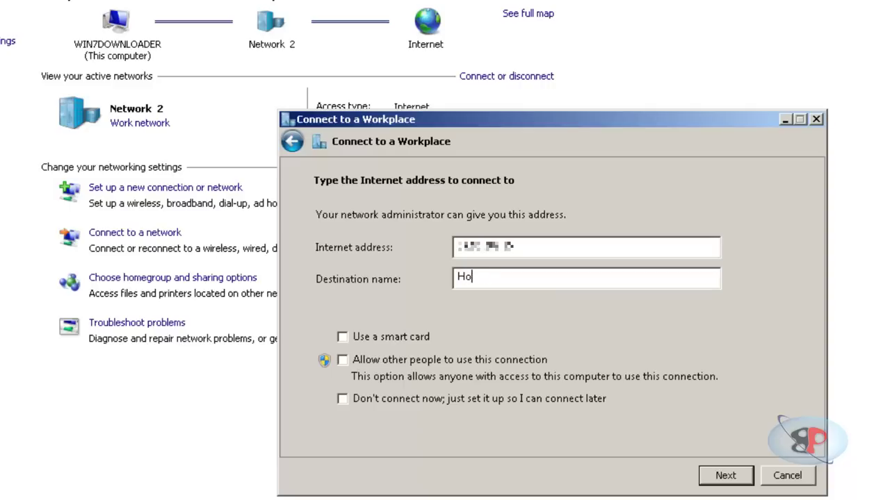
text(me VPN)
click(730, 477)
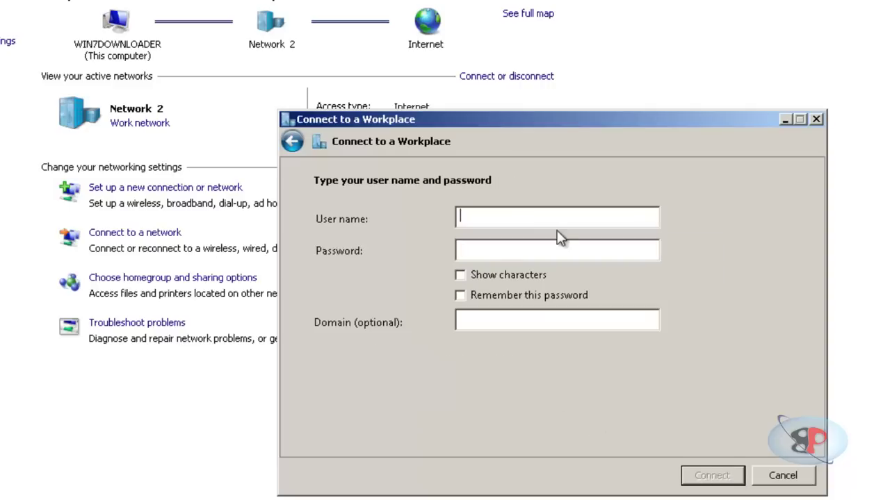
Enter the VPN user name and password, tick Remember this password, and connect.
key(Tab)
click(460, 274)
click(566, 322)
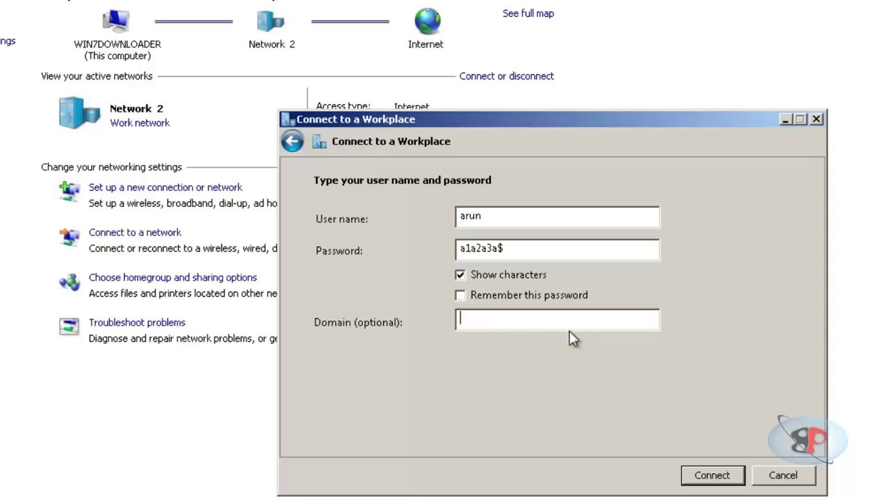
click(565, 298)
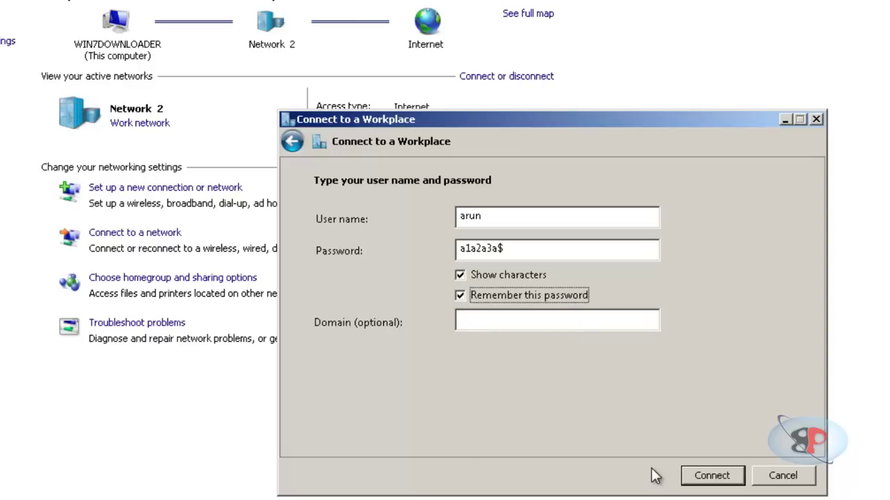
click(726, 479)
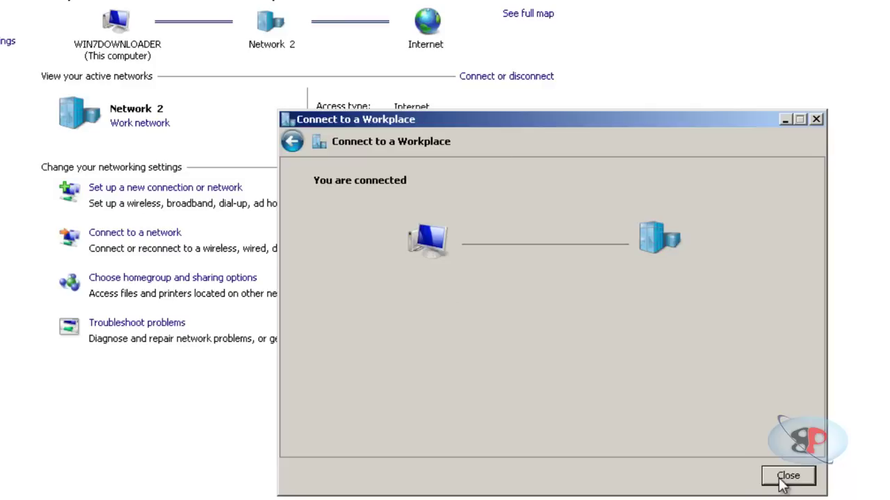
Close the connection wizard and launch Command Prompt with cmd.
click(787, 476)
key(super+r)
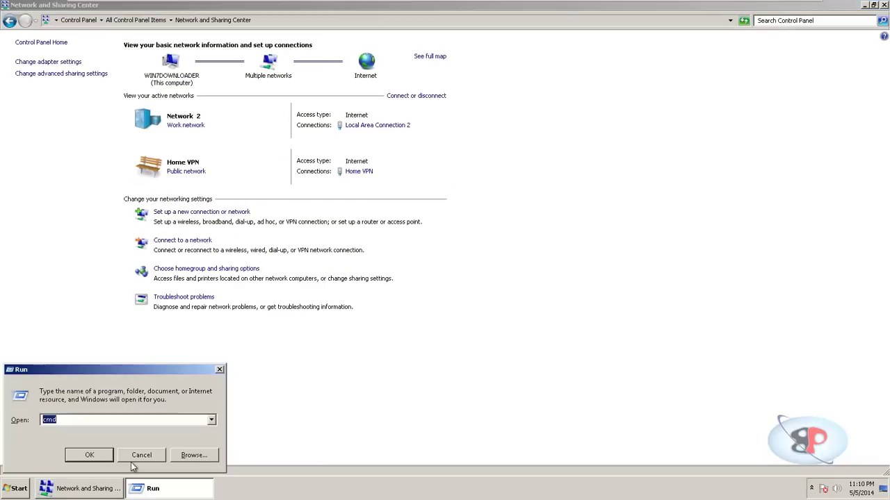
text(cmd)
key(Return)
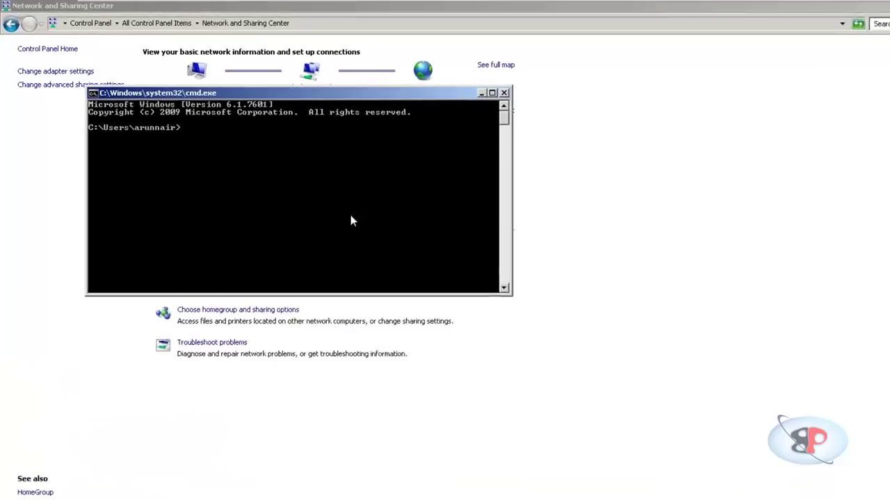
Run ipconfig to confirm the Home VPN adapter's address 10.0.0.200.
text(iop)
key(BackSpace)
key(BackSpace)
key(BackSpace)
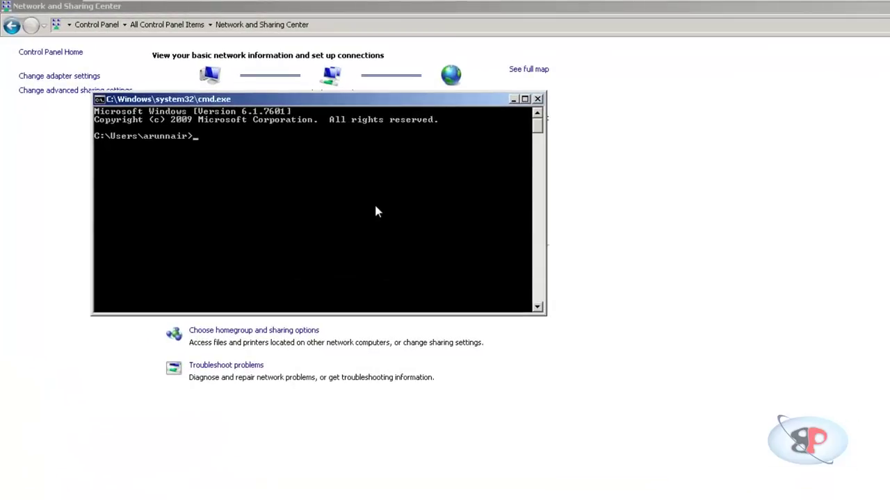
text(ipconfig)
key(Return)
scroll(423, 228, up, 10)
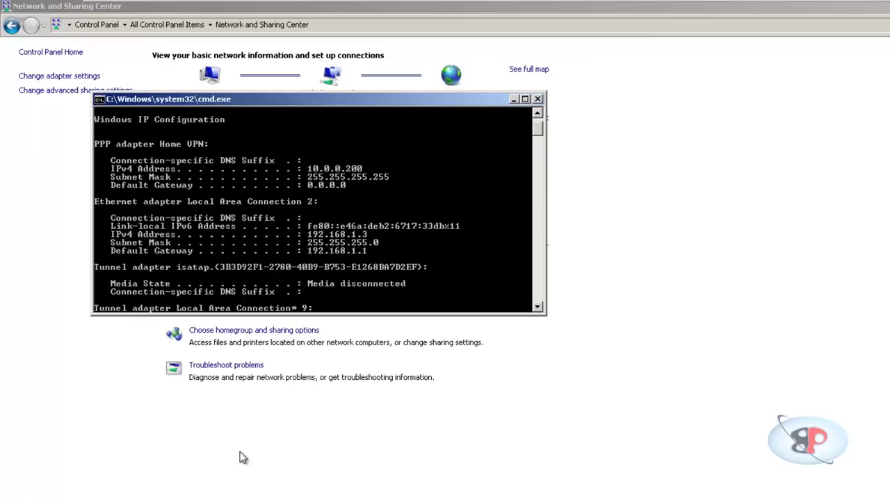
key(super+r)
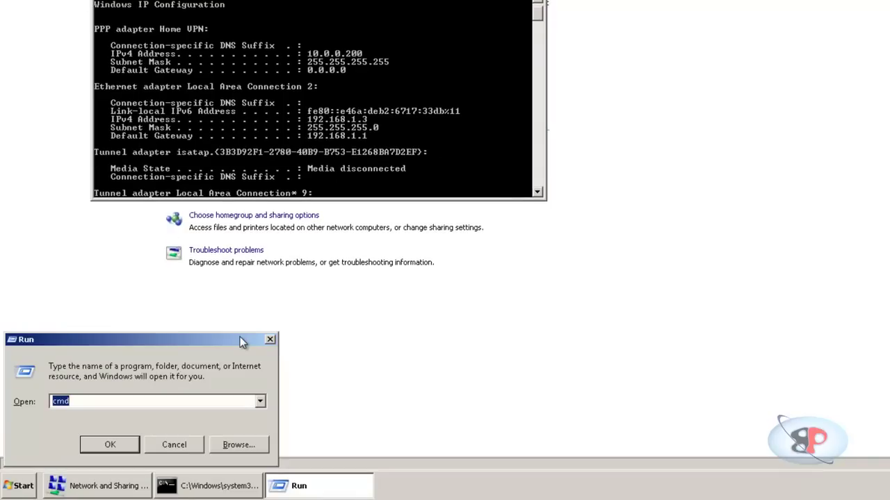
text(\\10.0.0.)
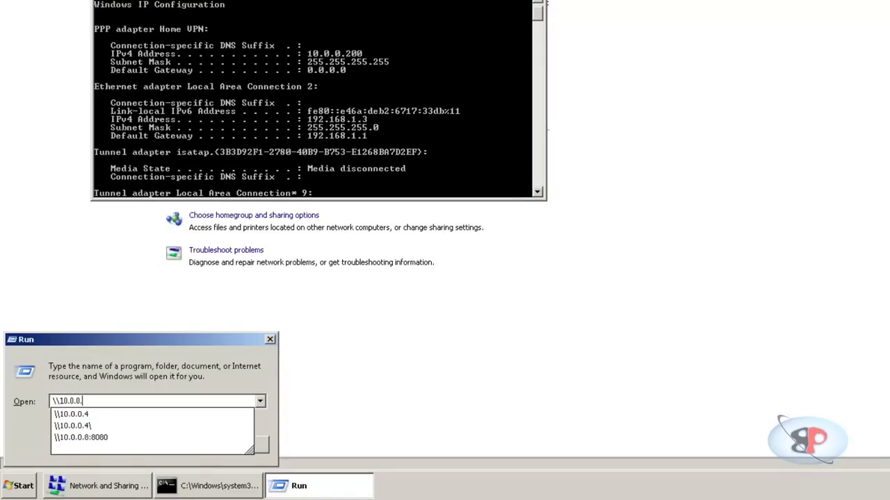
key(Return)
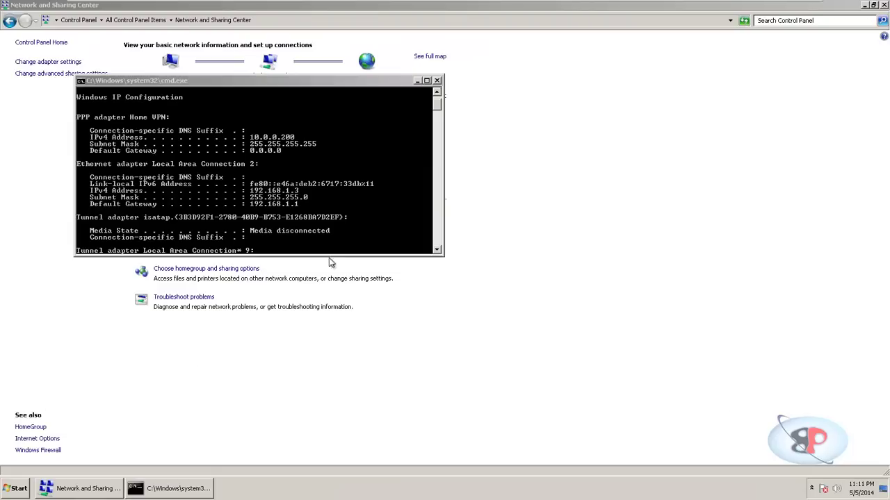
text(•••)
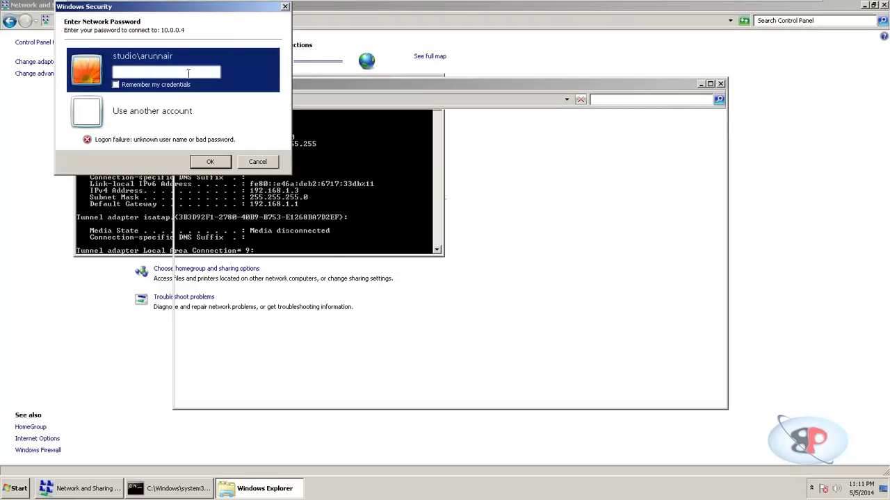
text(•••••)
key(Return)
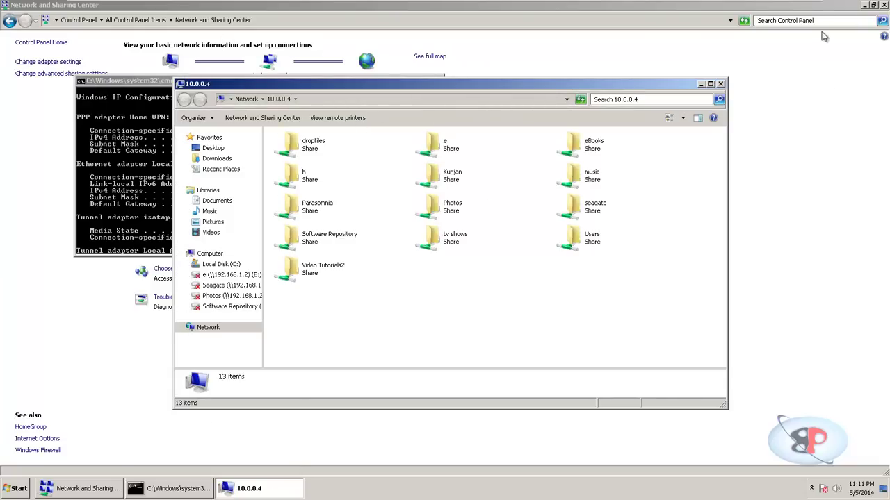
click(720, 83)
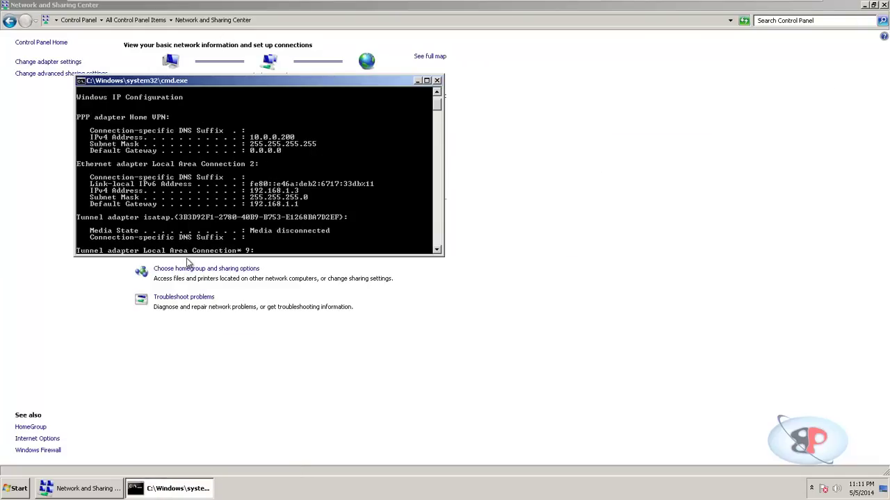